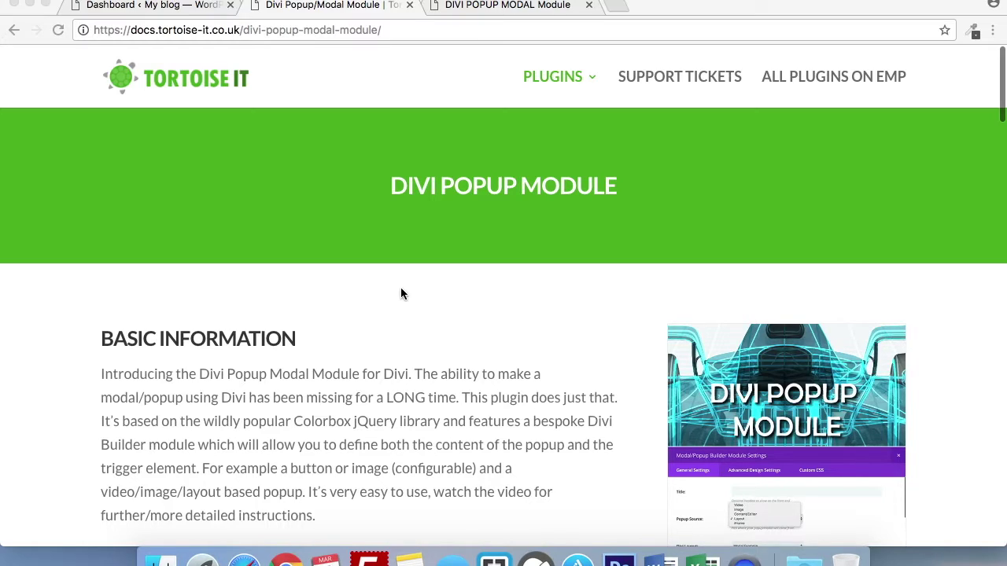
- Scroll down through the Divi popup module documentation sections
scroll(400, 293, down, 3)
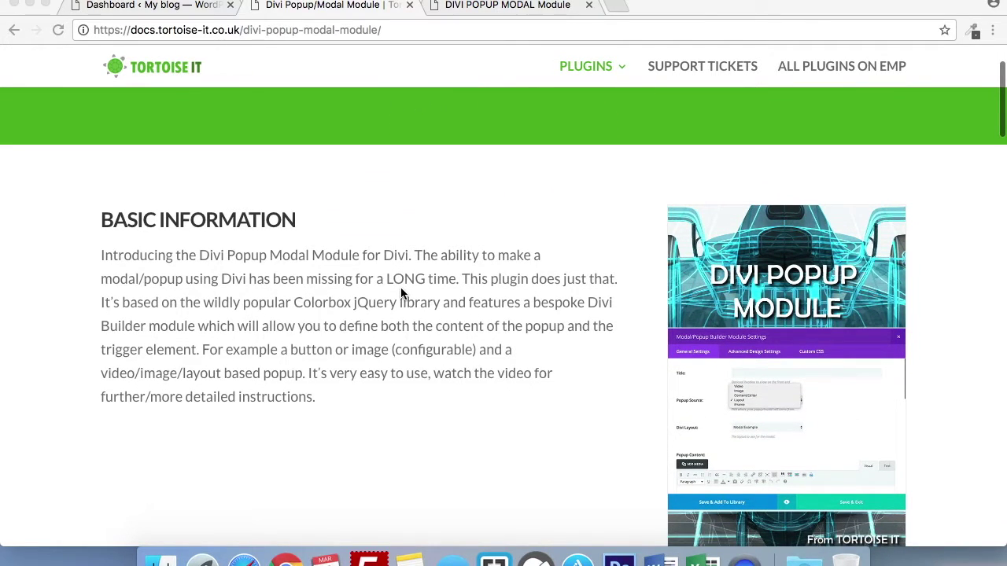
scroll(400, 294, down, 10)
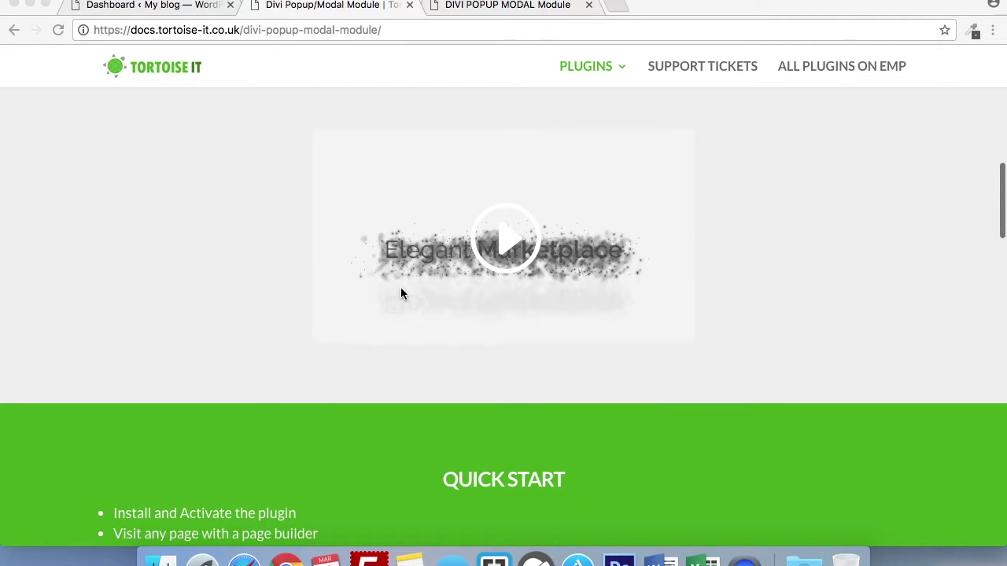
scroll(400, 293, down, 5)
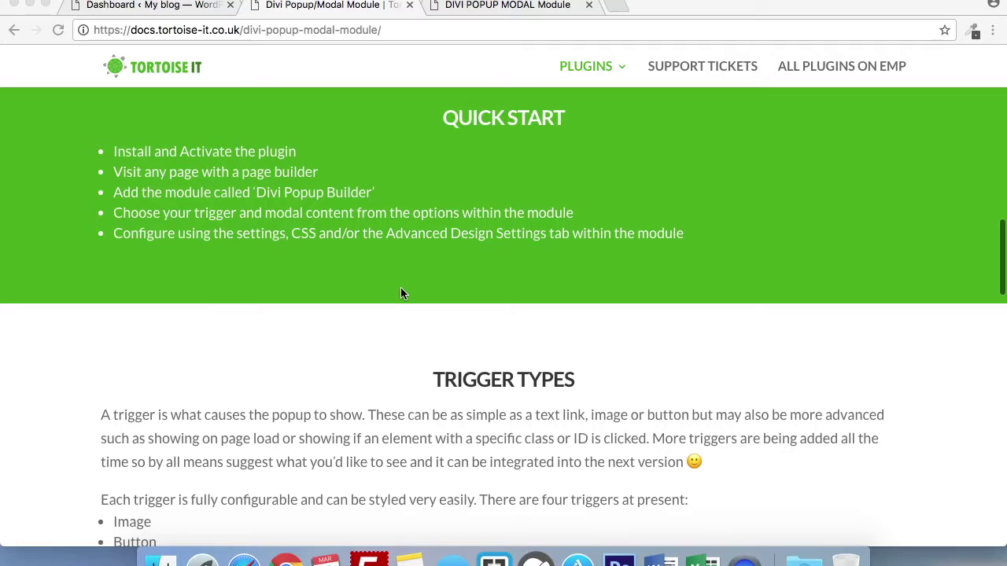
scroll(401, 293, down, 5)
scroll(401, 294, down, 2)
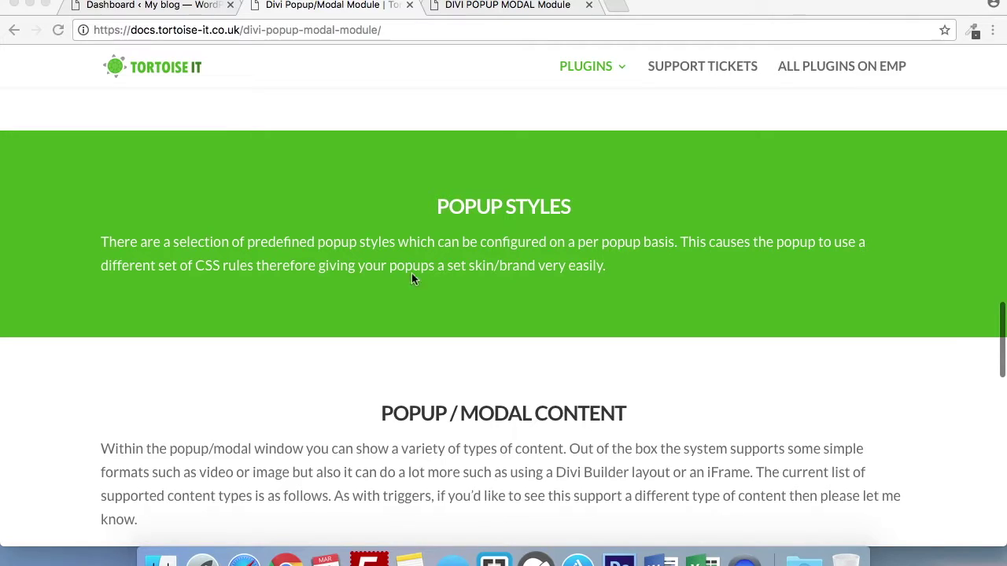
scroll(411, 273, down, 3)
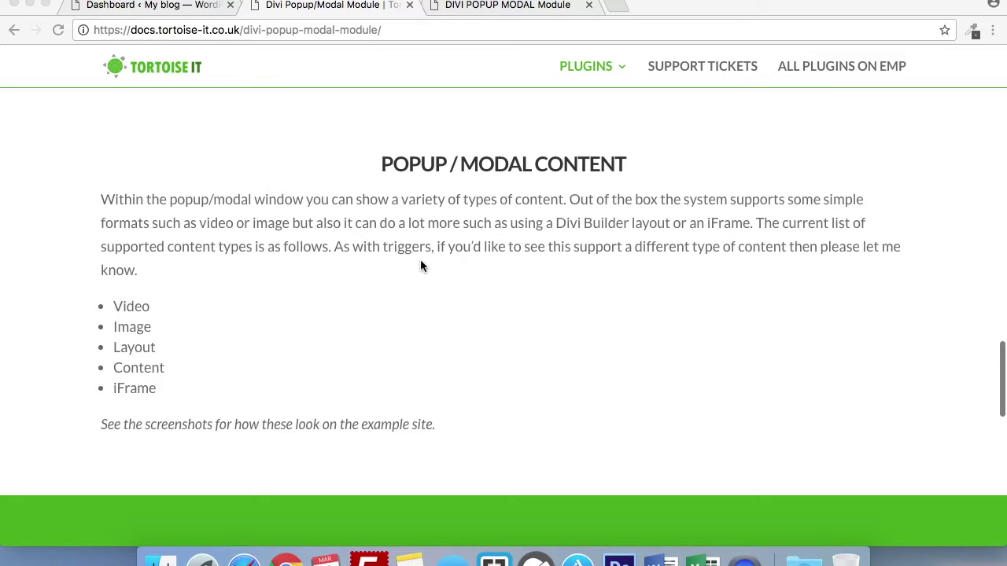
scroll(419, 265, down, 5)
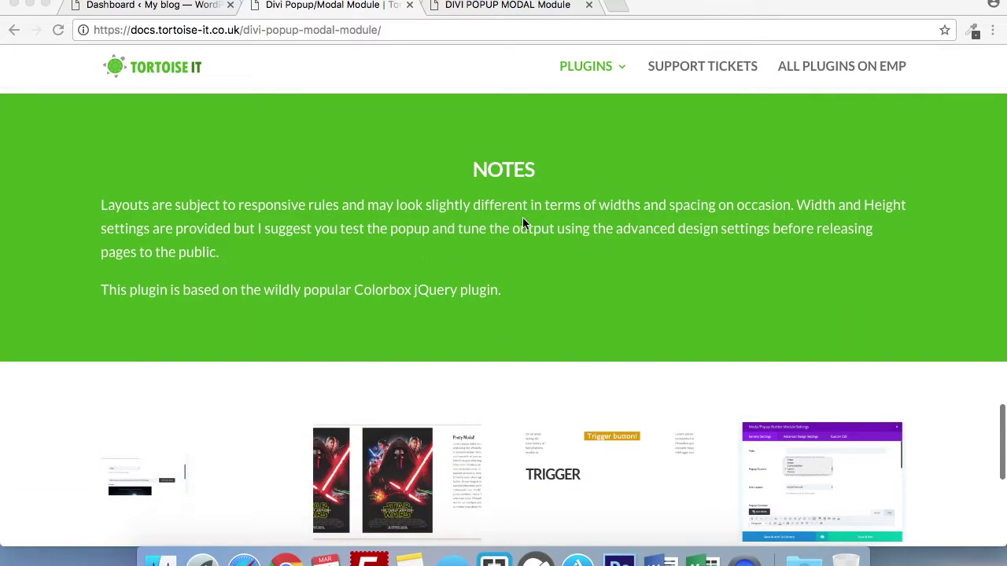
scroll(523, 223, down, 4)
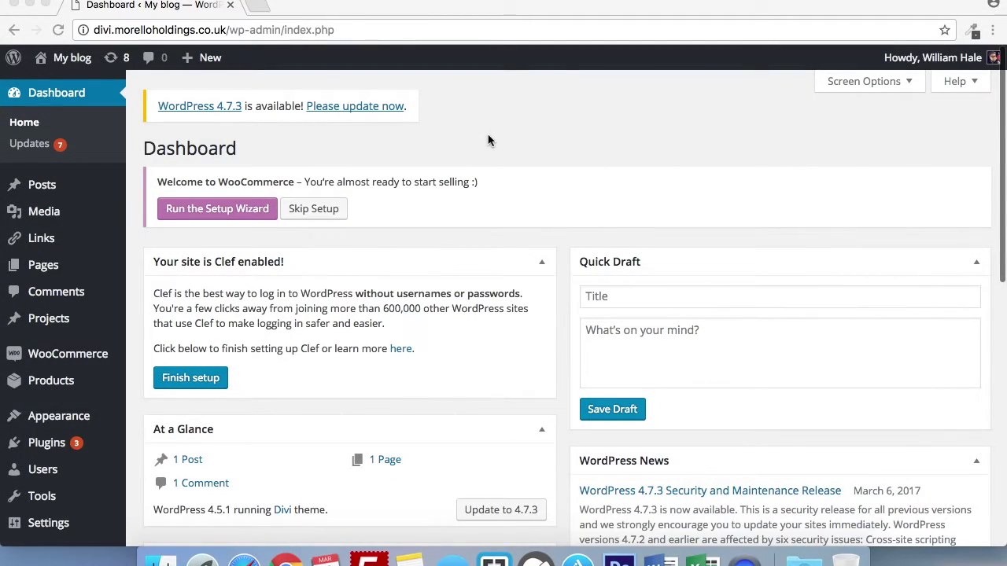
- Add a new page and title it 'Example Popup Module'
mouse_move(93, 270)
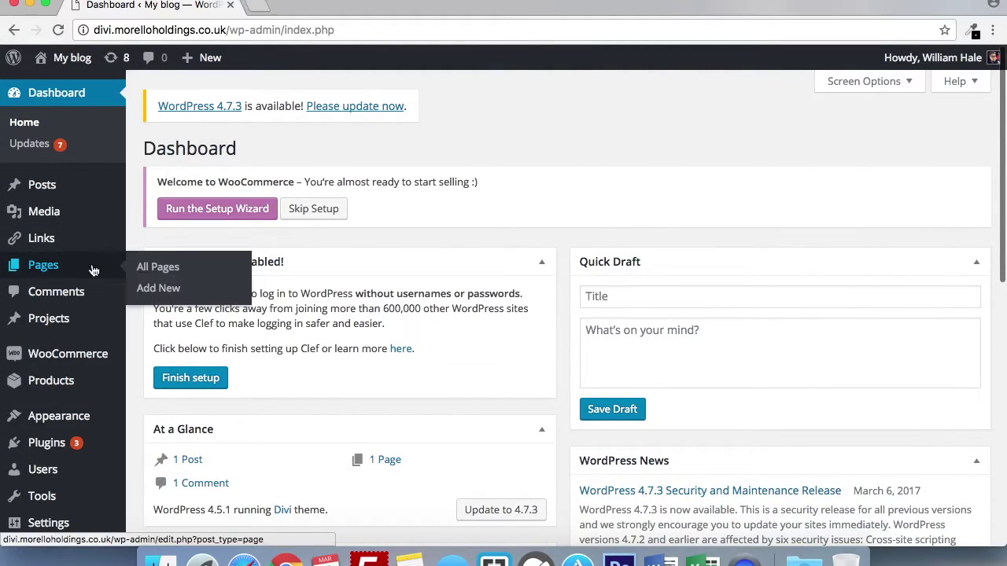
click(162, 290)
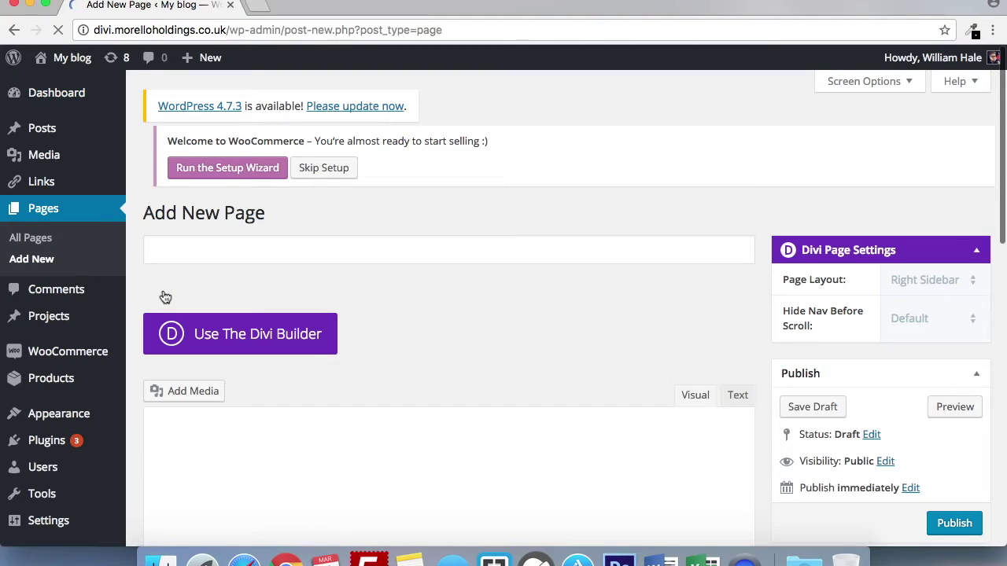
click(195, 260)
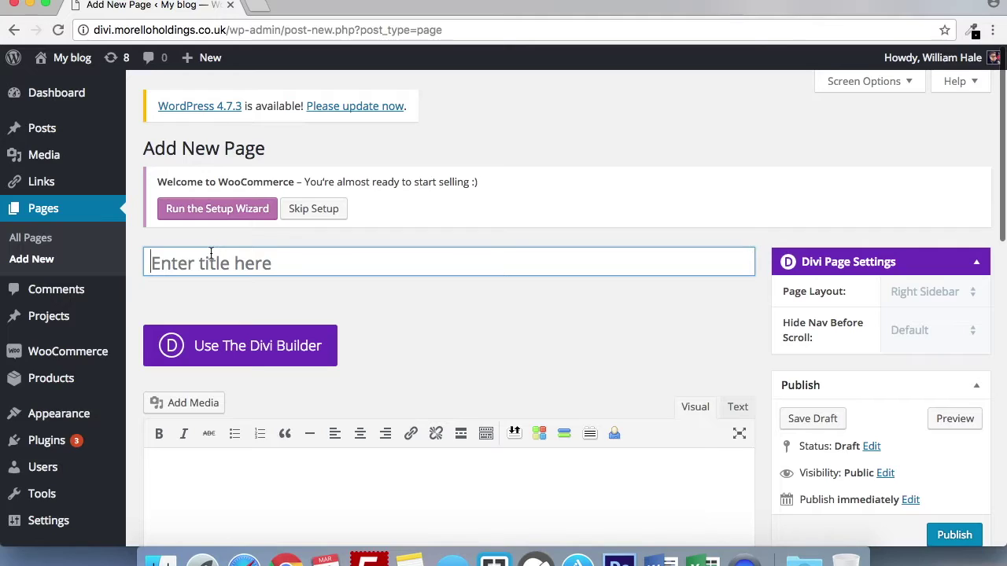
text(E)
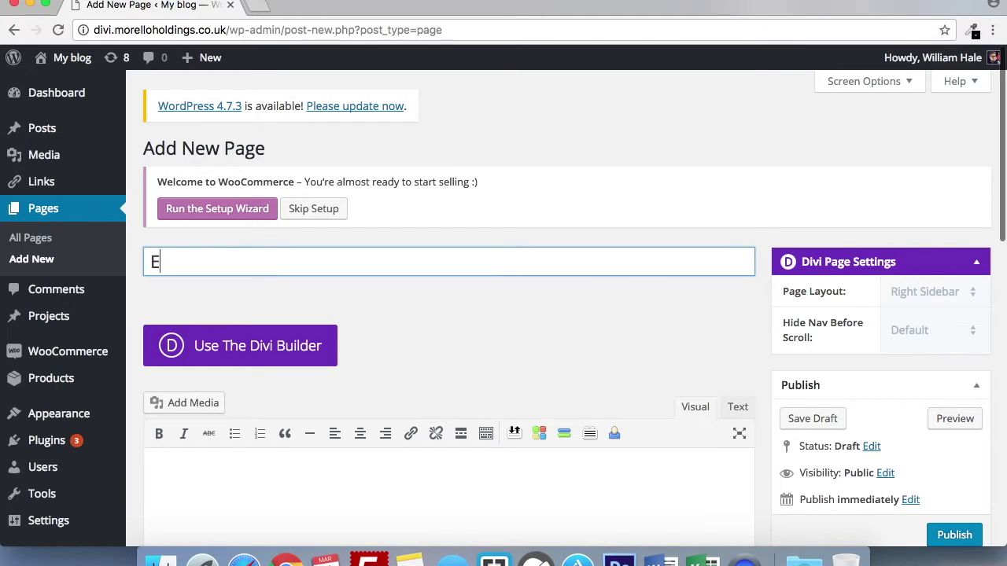
text(xample Po)
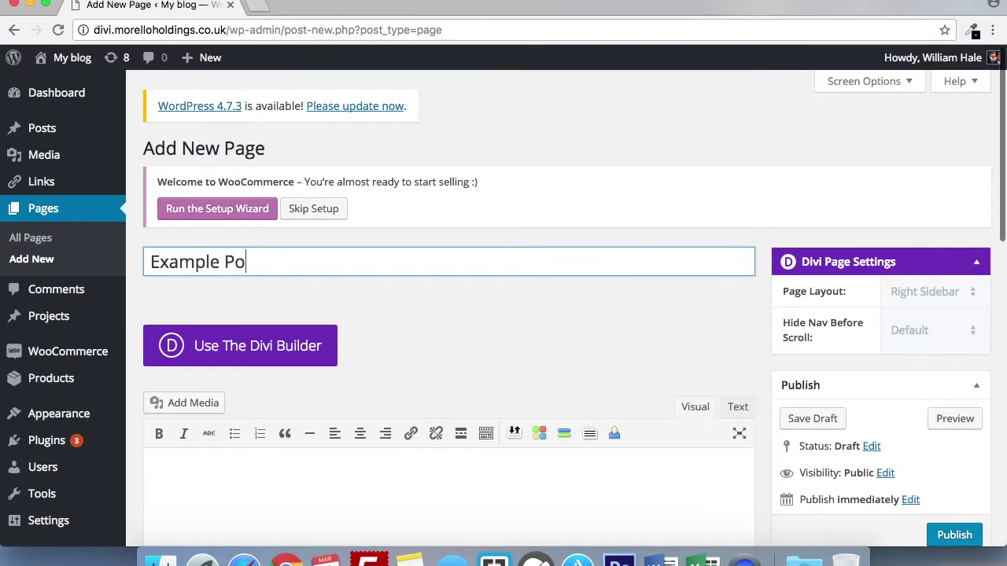
text(pup Module)
- Switch the page to the Divi Builder and give the first row a single full-width column
click(197, 327)
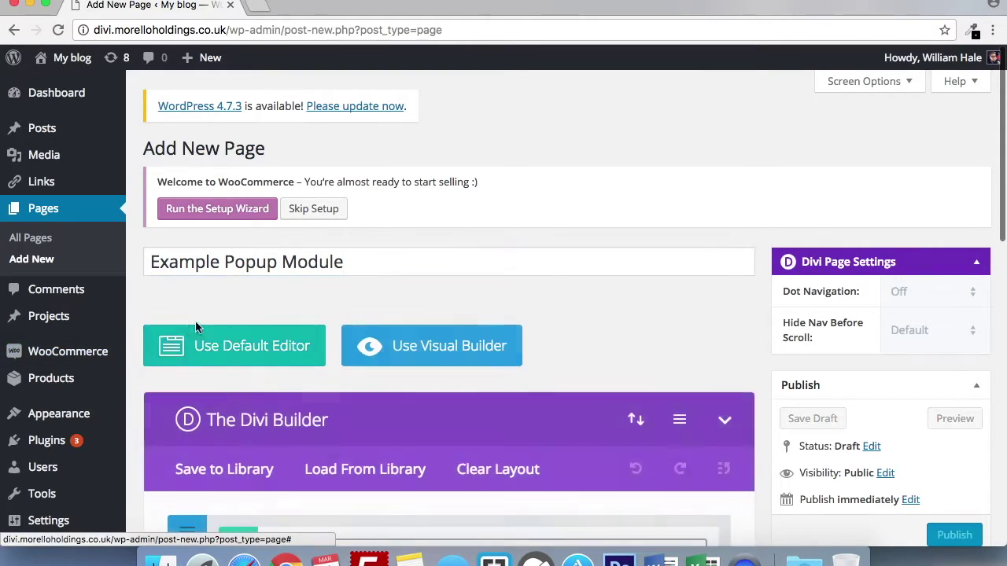
scroll(398, 241, down, 5)
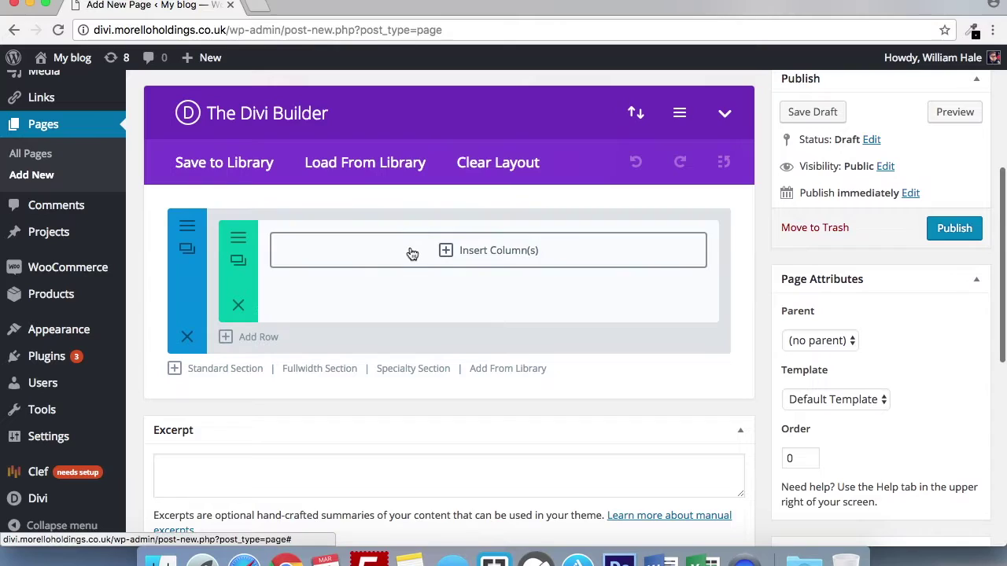
click(412, 251)
click(315, 271)
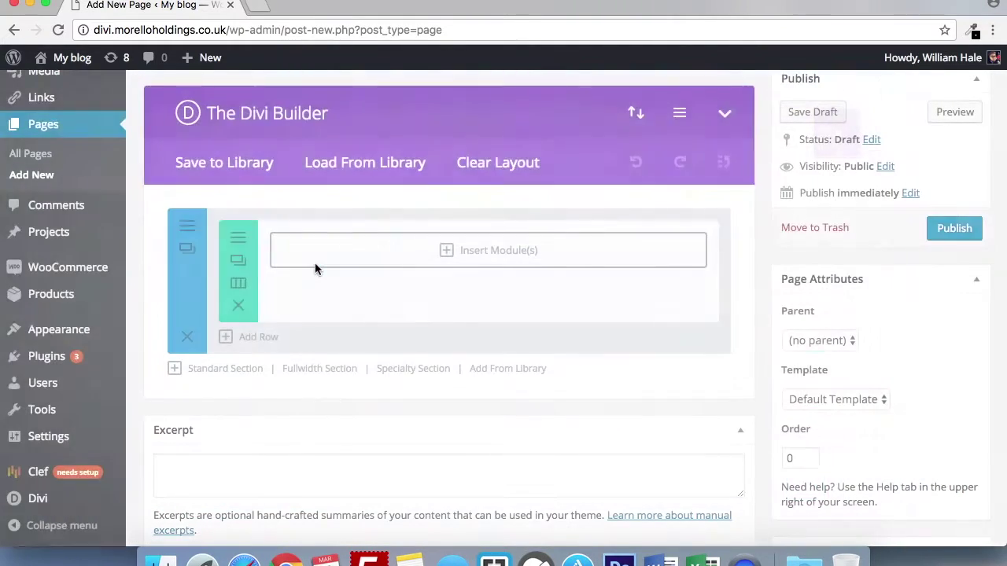
- Begin inserting modules into the first row and the second section's row
click(427, 244)
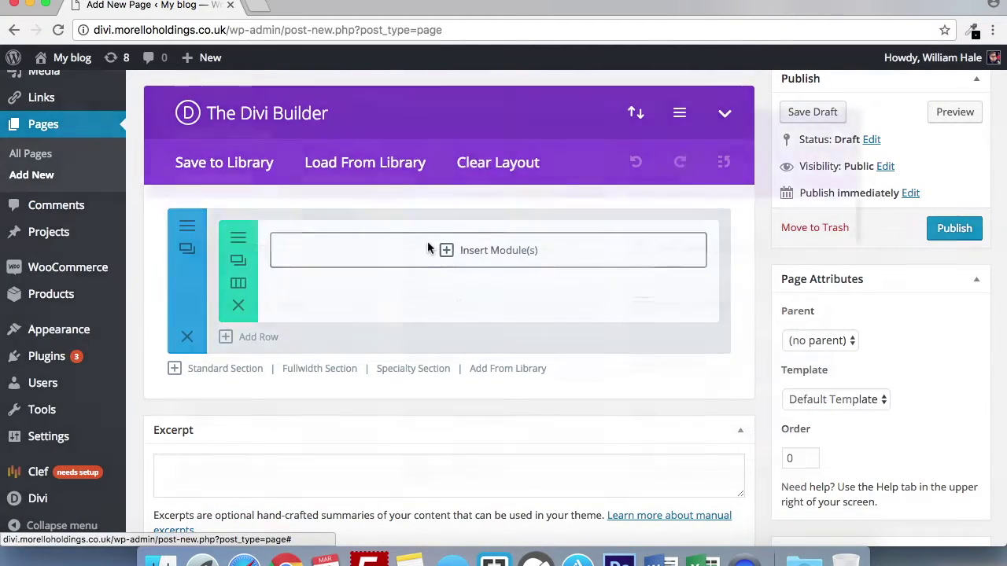
scroll(427, 244, down, 5)
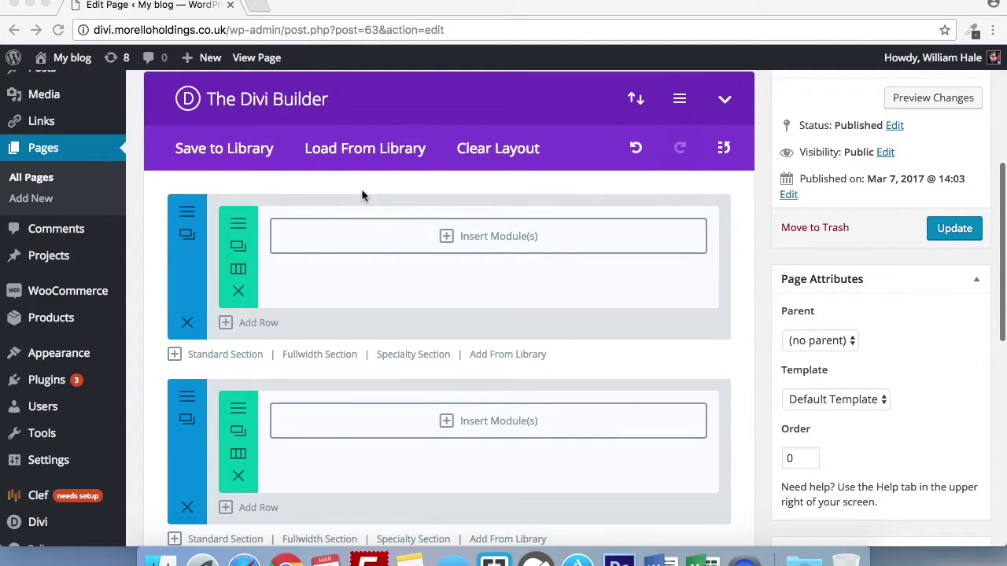
click(481, 437)
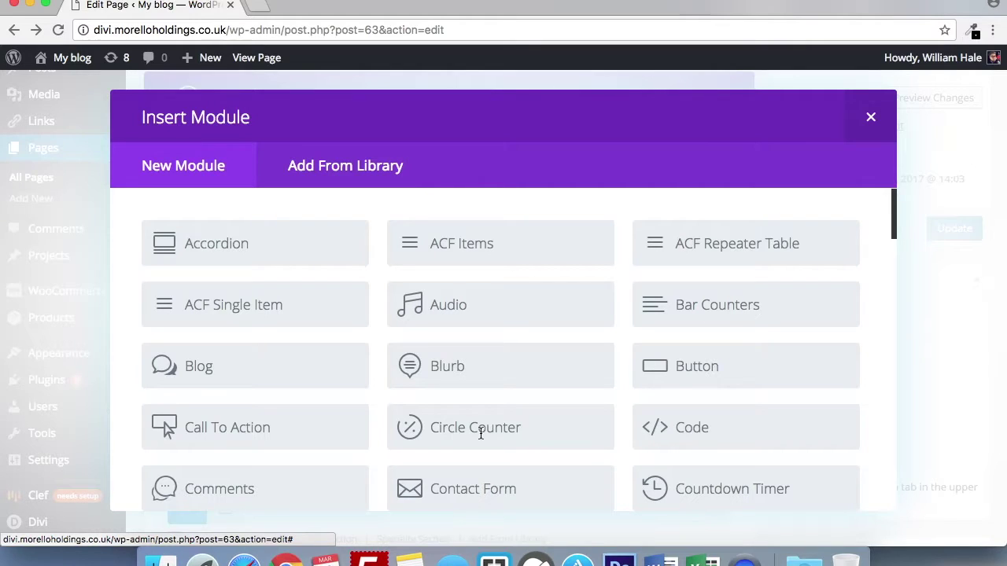
- Scroll the Insert Module list down toward the Text module
scroll(501, 333, down, 6)
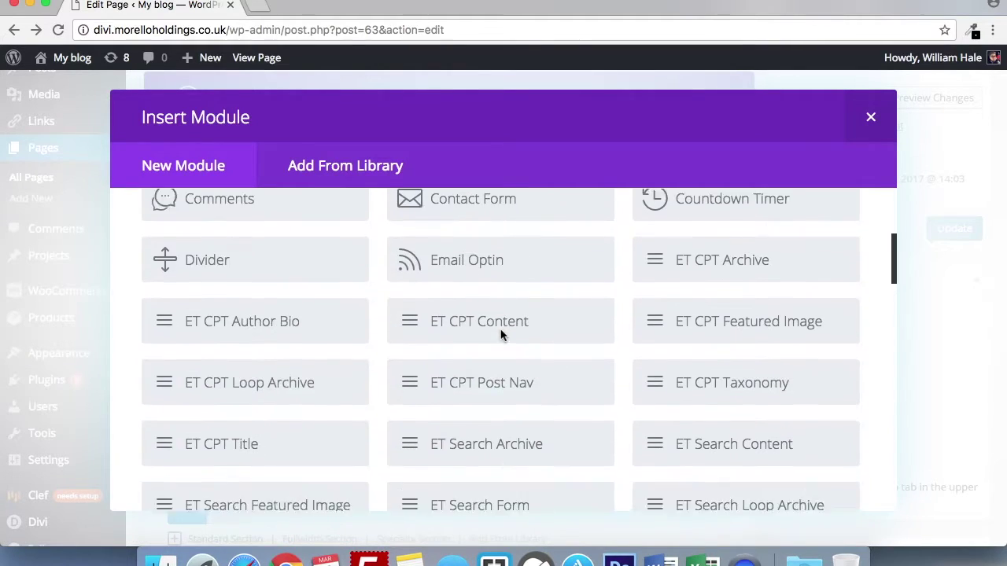
scroll(502, 337, down, 10)
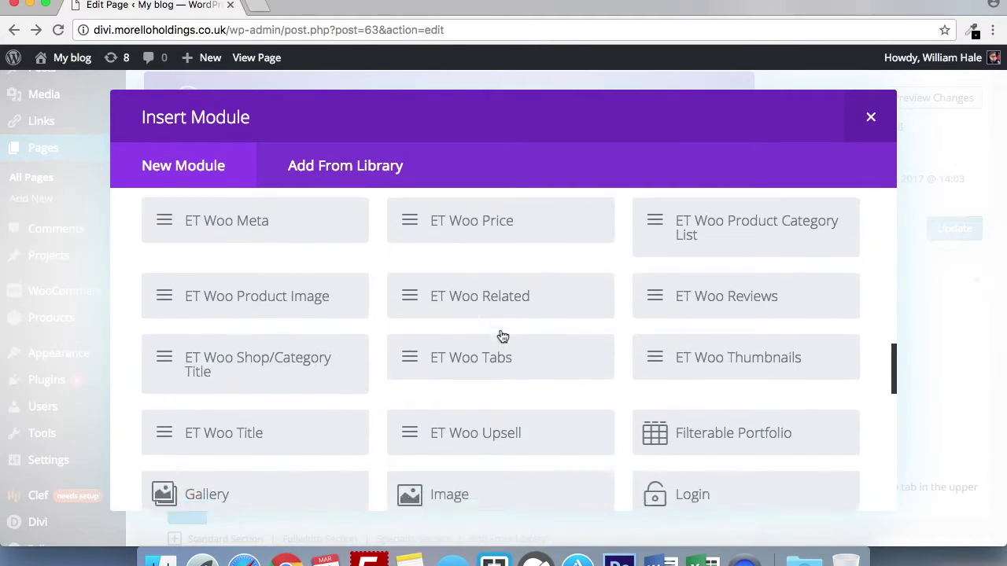
scroll(502, 336, down, 5)
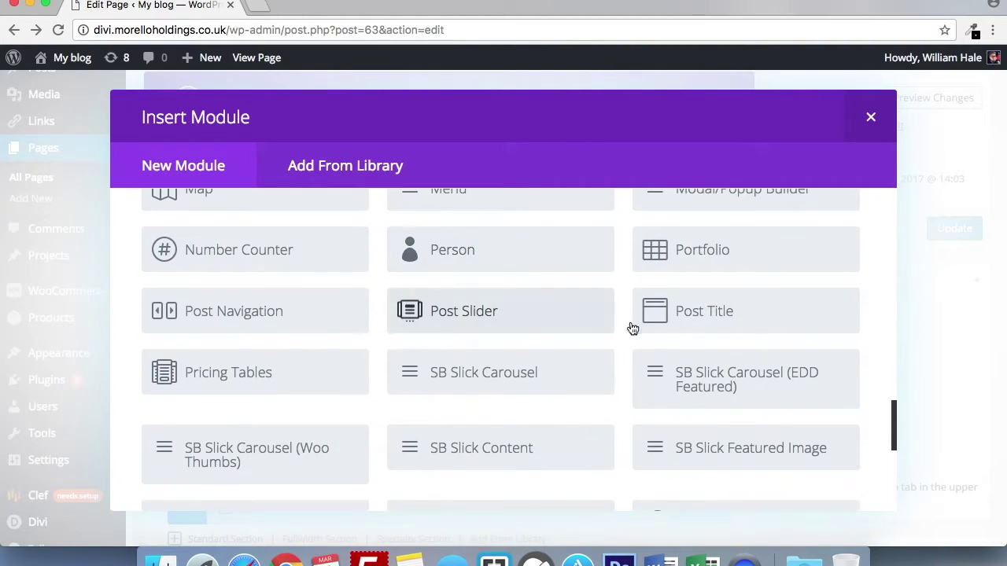
scroll(679, 261, down, 5)
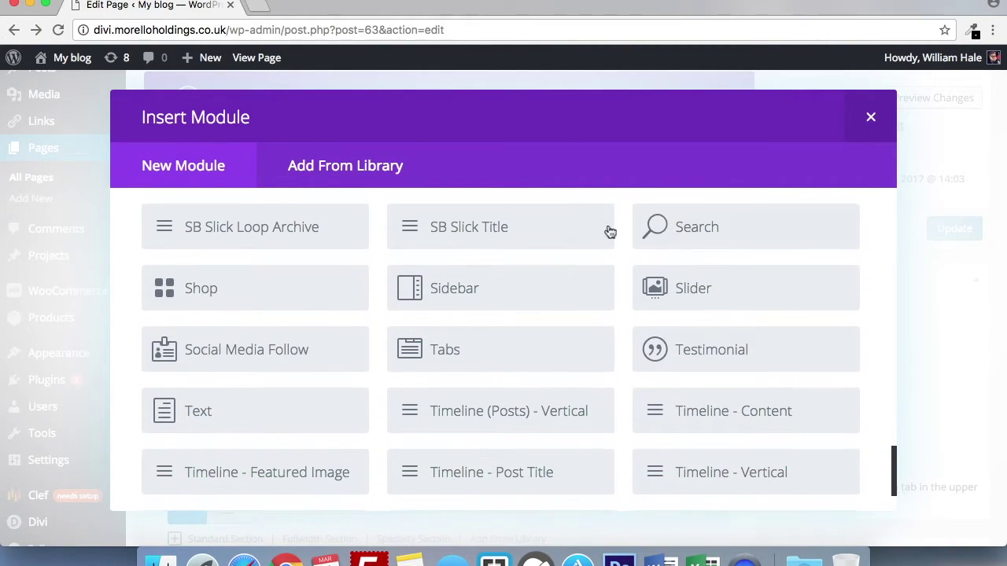
- Add a Text module to the row with the content 'Example text trigger'
click(320, 404)
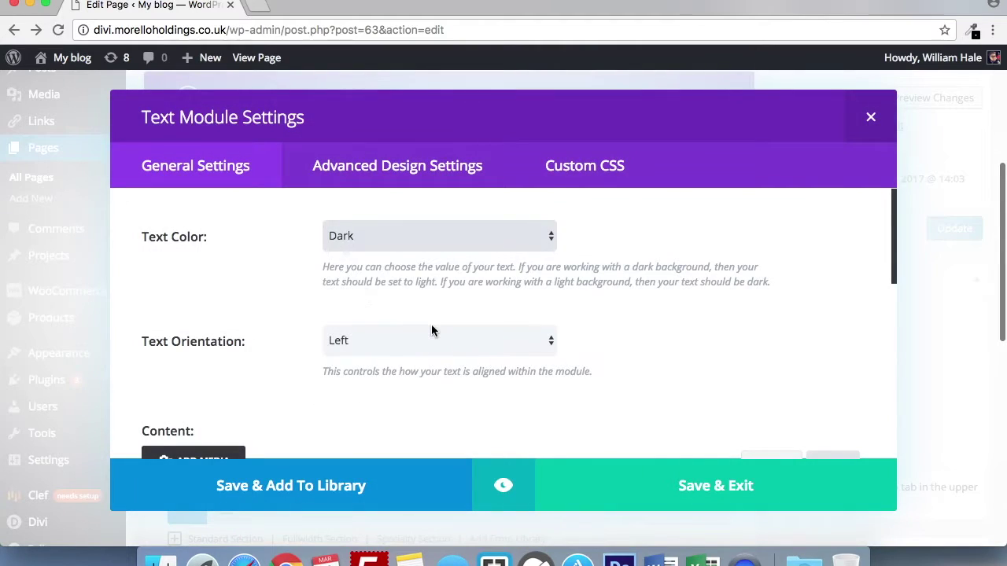
scroll(431, 330, down, 5)
click(421, 259)
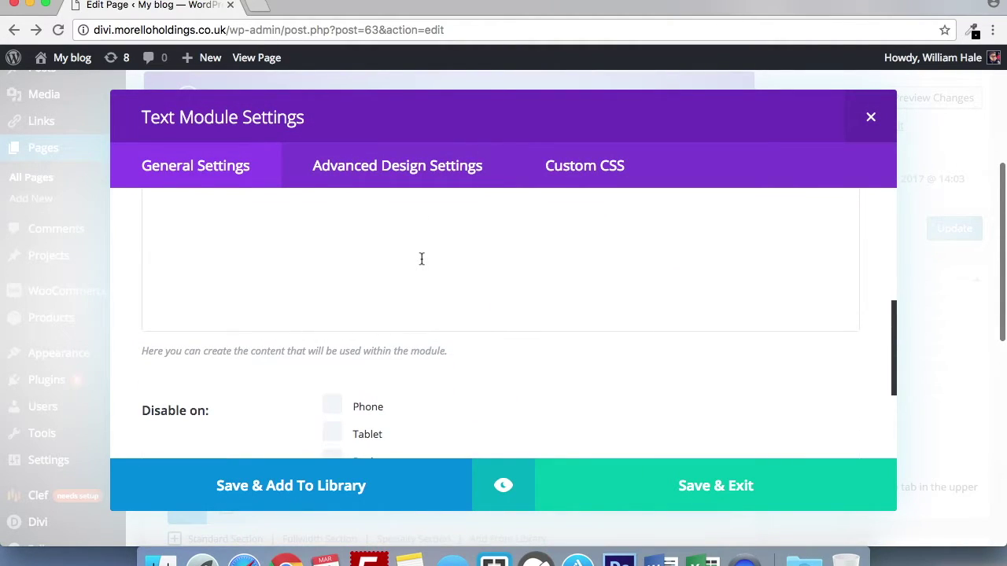
text(Example text trigger)
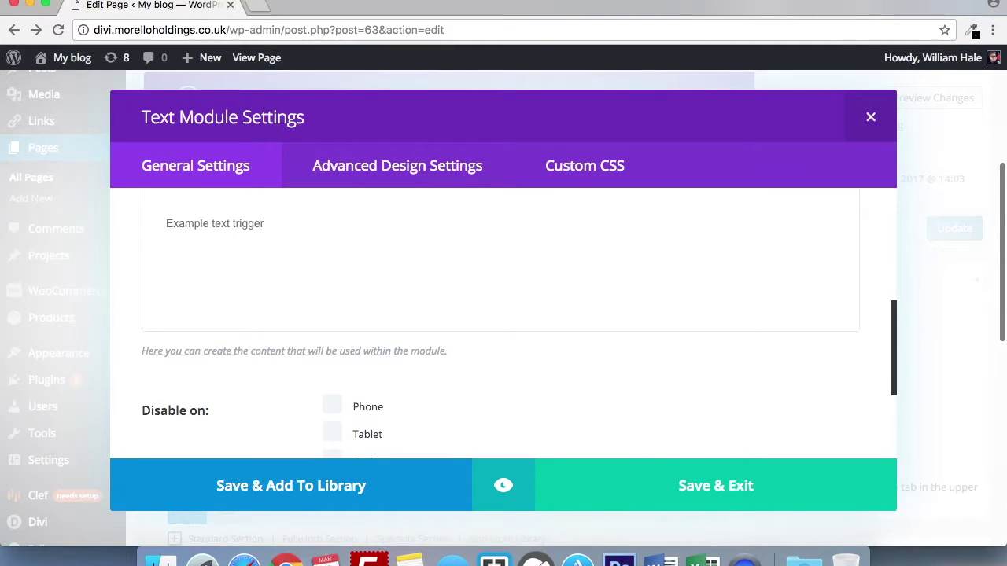
scroll(503, 323, up, 3)
scroll(472, 314, up, 5)
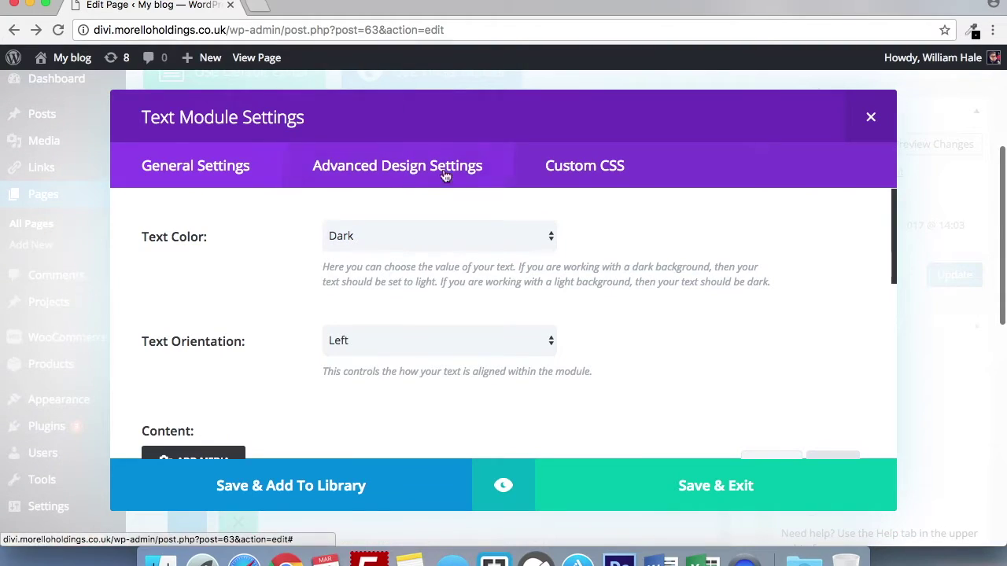
- Give the Text module the CSS class 'trigger' under Custom CSS and save it
click(597, 167)
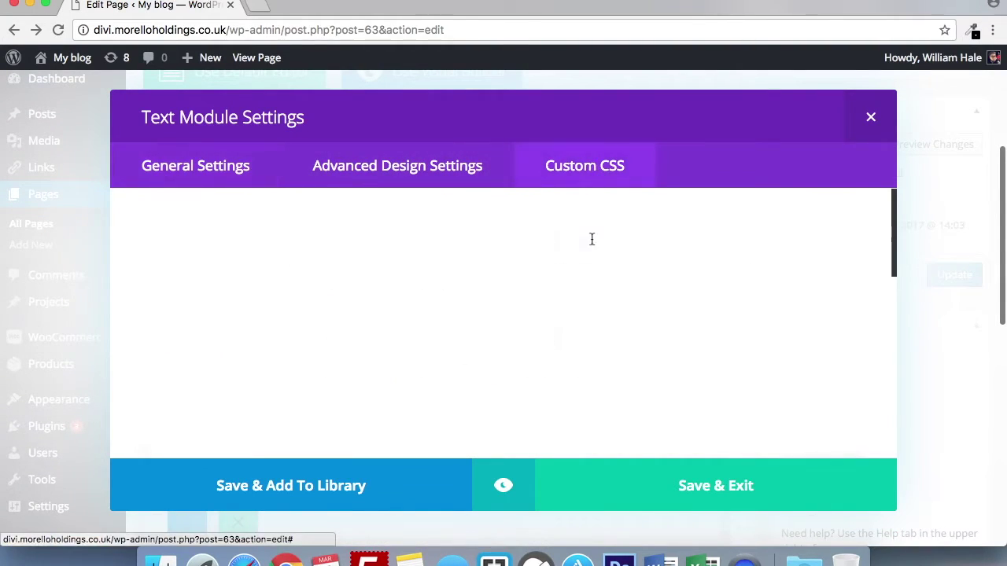
click(573, 304)
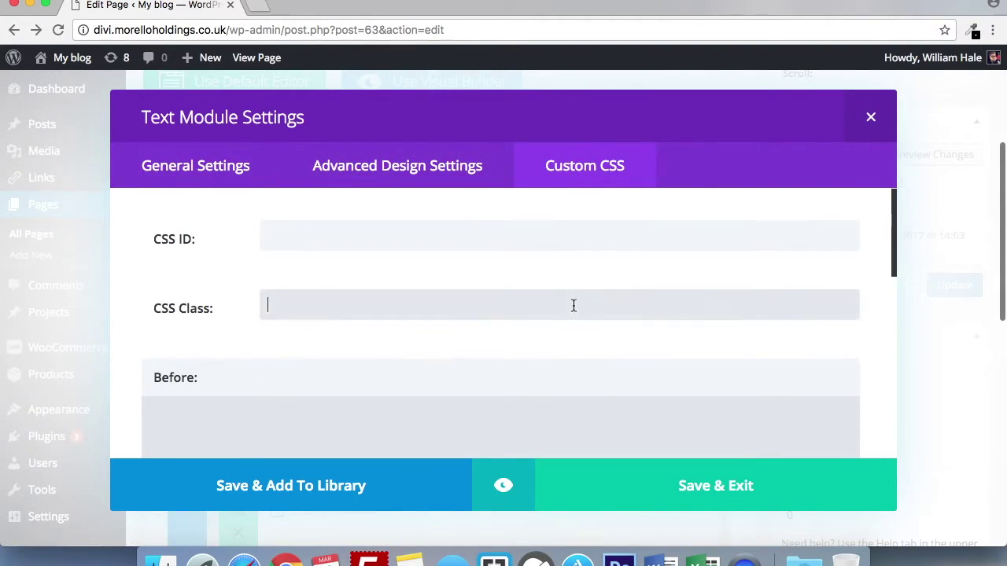
text(trigger)
click(672, 478)
- Add a Modal/Popup Builder module to the top section titled 'Example heading'
scroll(391, 377, down, 1)
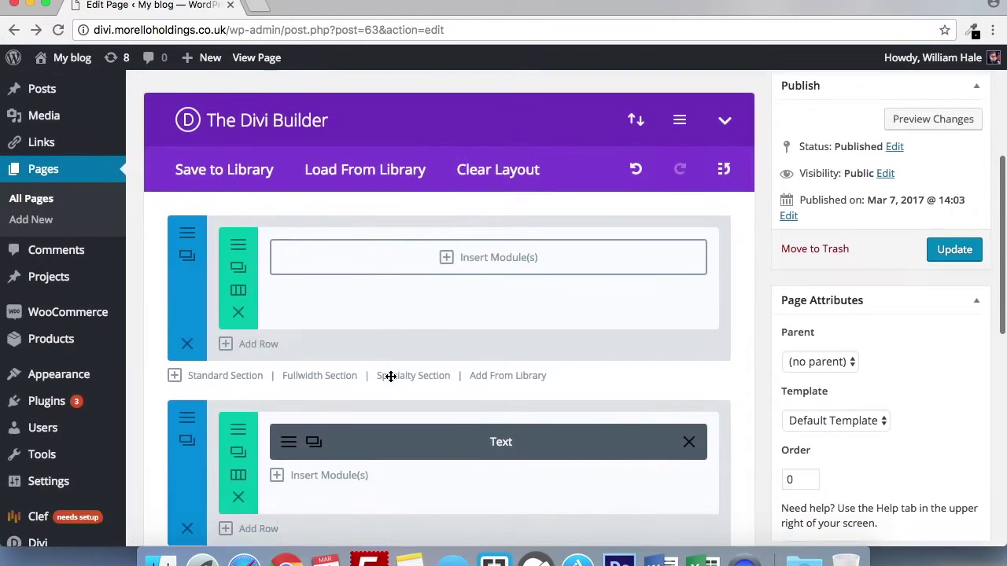
scroll(389, 380, down, 1)
click(448, 244)
scroll(550, 330, down, 3)
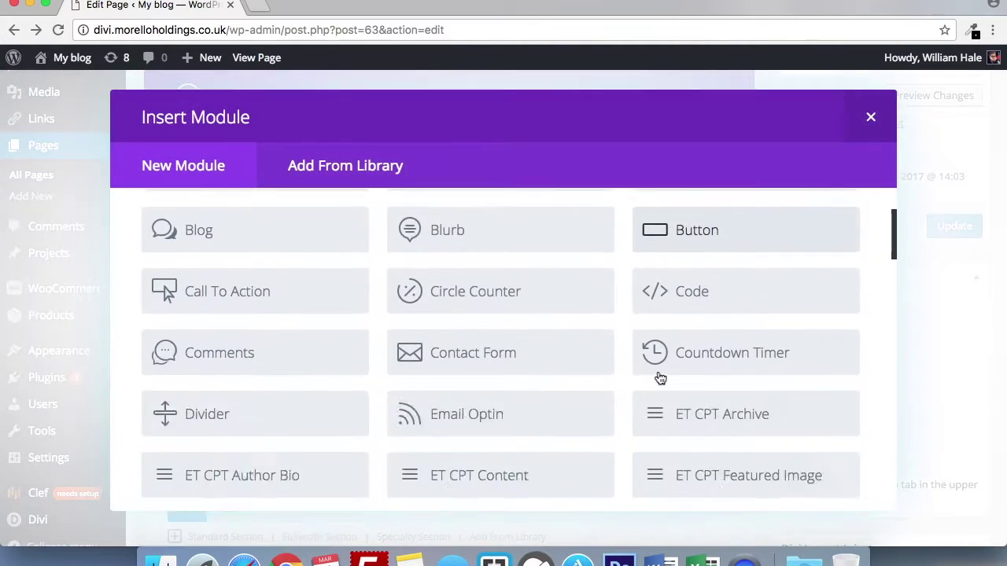
scroll(659, 378, down, 15)
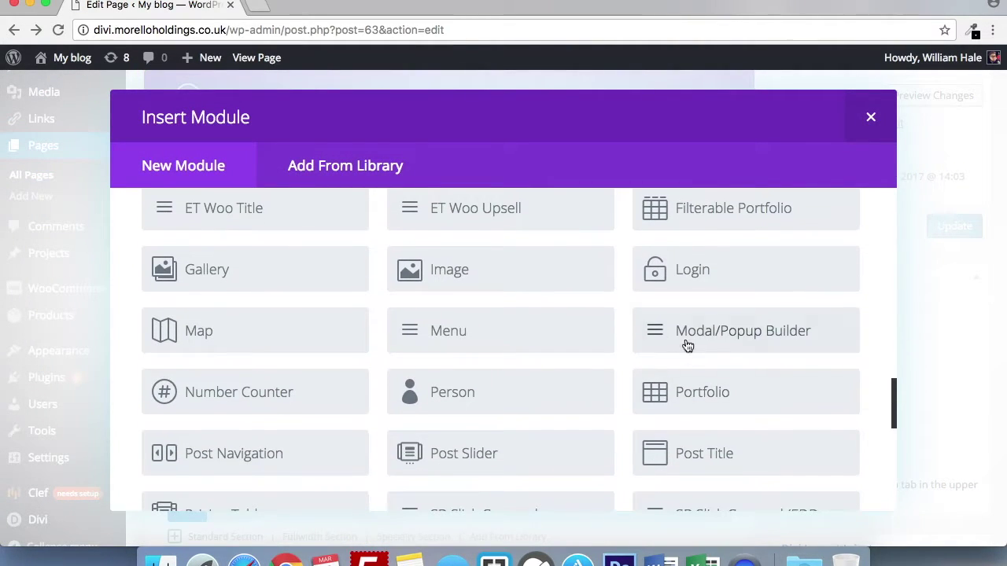
click(693, 338)
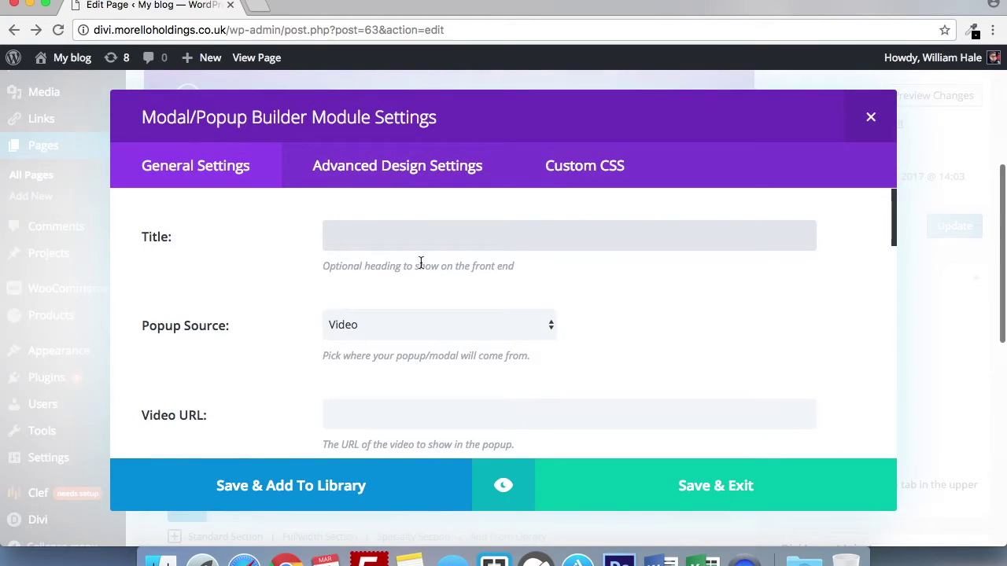
text(Example heading)
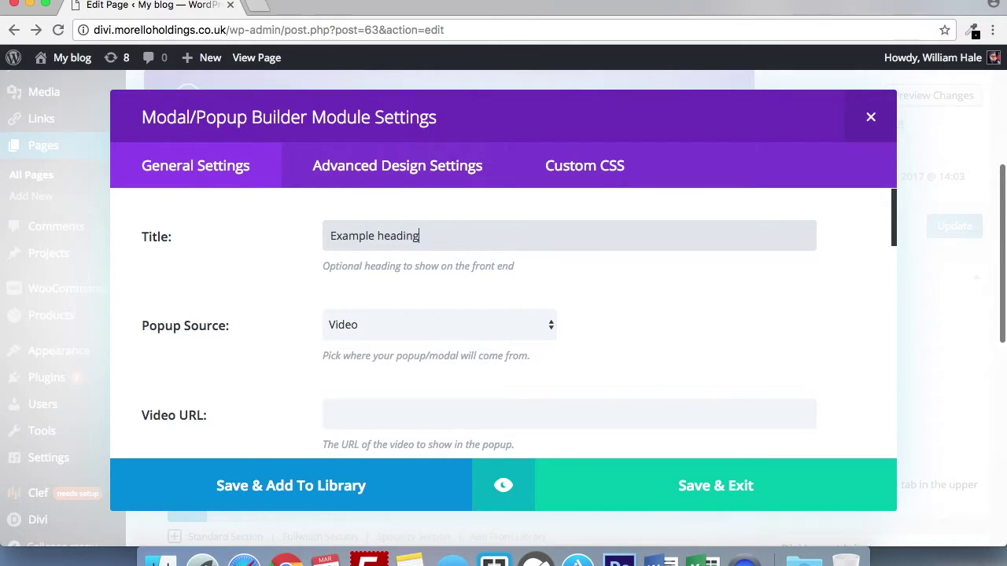
- Set Popup Source to Content/Editor and paste 'Example text for the Divi Popup Module.' as content
scroll(401, 243, down, 1)
click(410, 311)
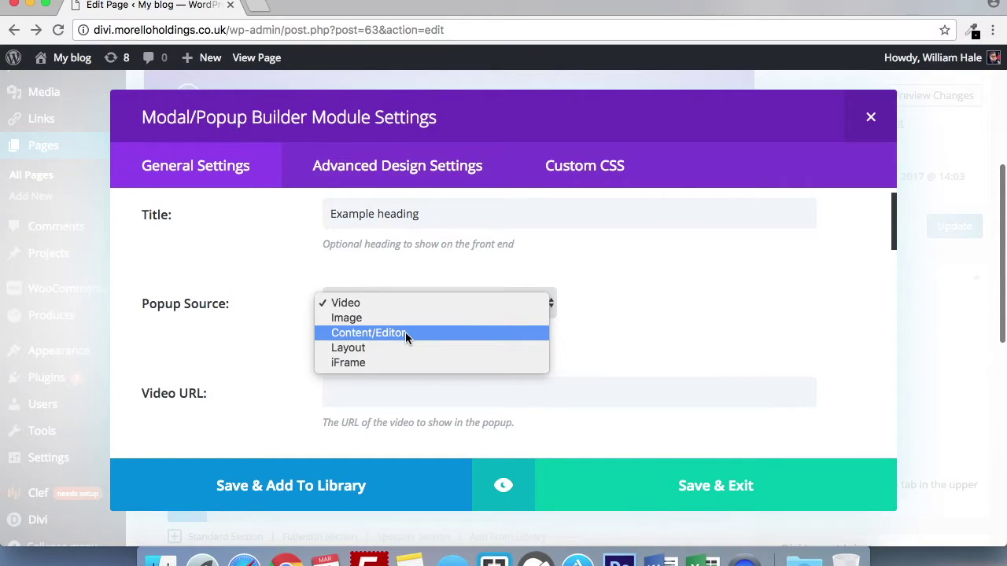
click(405, 331)
scroll(405, 332, down, 5)
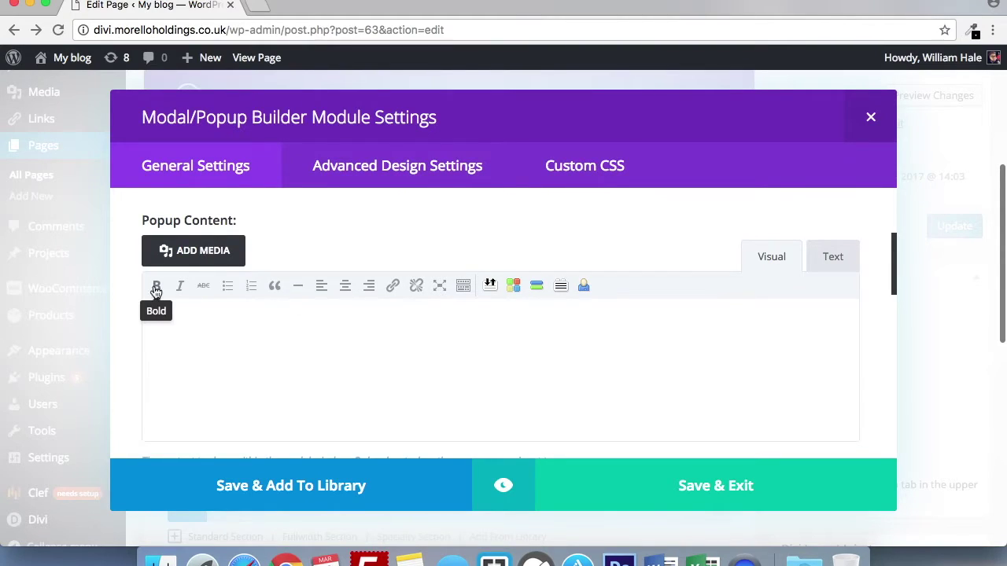
click(434, 326)
text(Example text for the Divi Popup Module.)
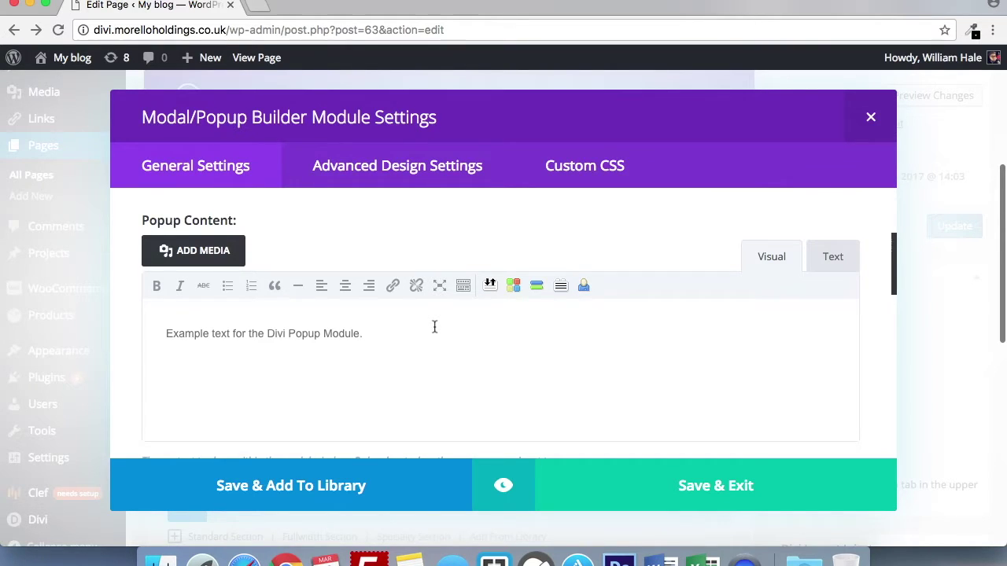
scroll(434, 327, down, 5)
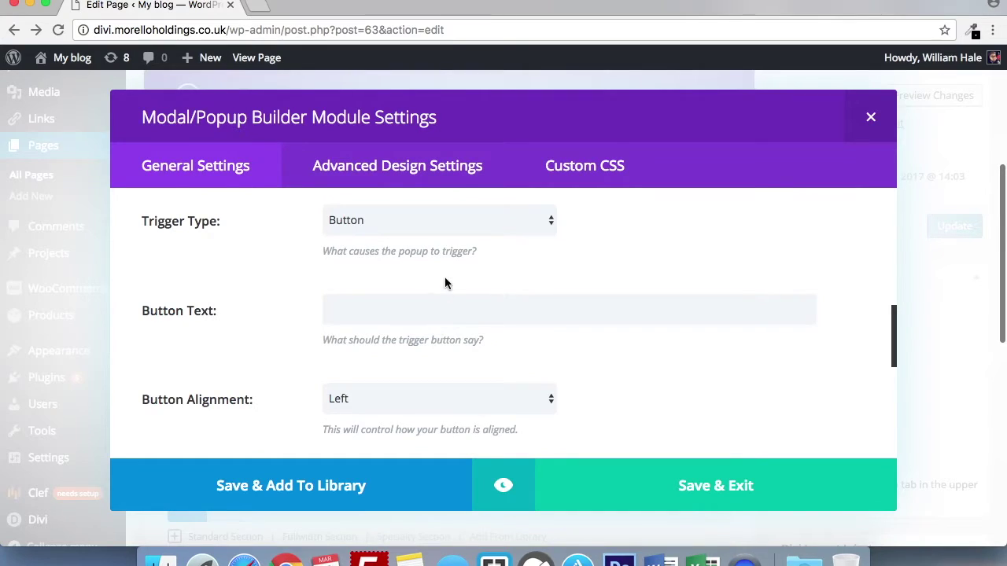
- Set the popup's Trigger Type to Class/ID (advanced) with '.trigger' as the Class / ID
click(457, 221)
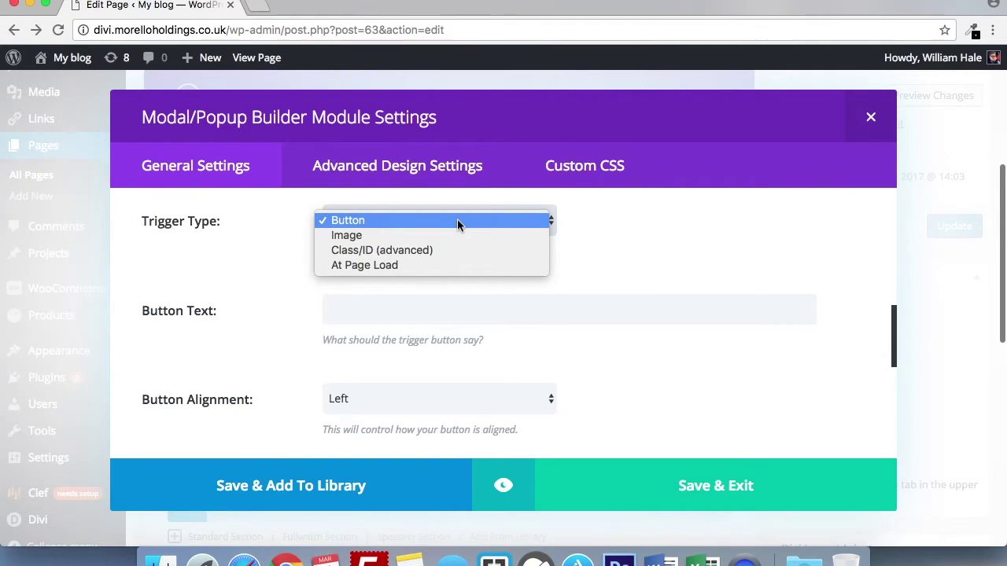
click(425, 250)
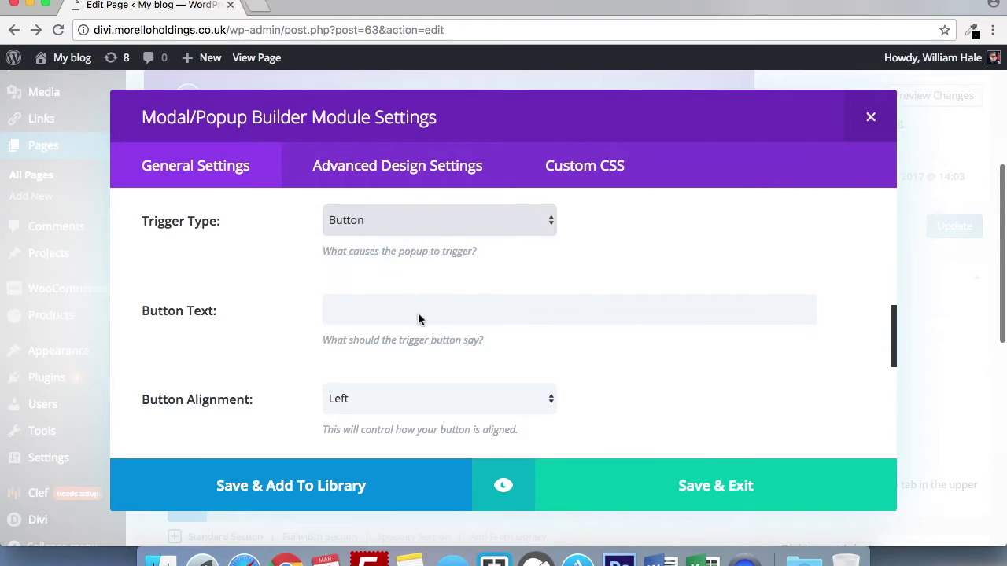
scroll(418, 312, down, 1)
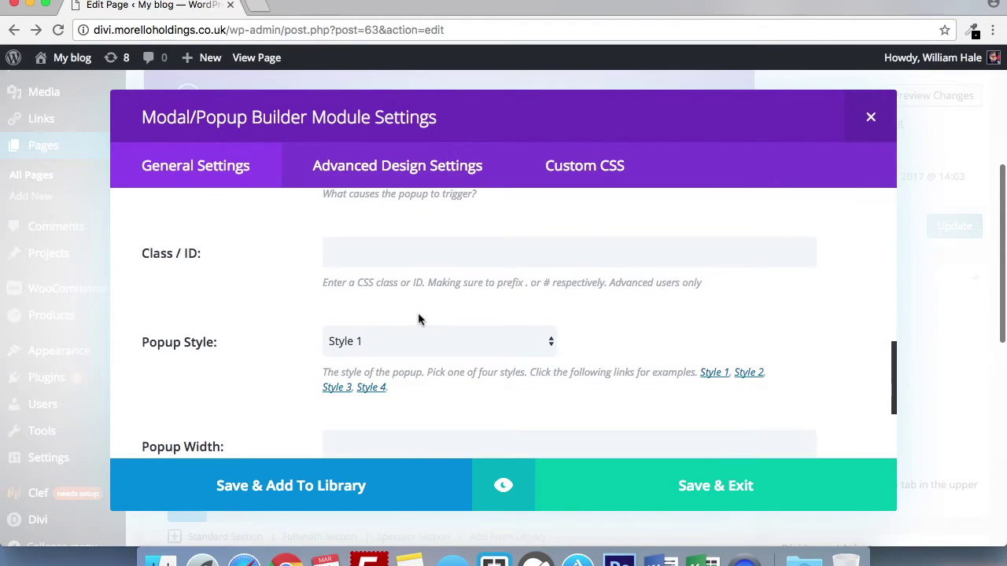
click(432, 257)
text(.trigger)
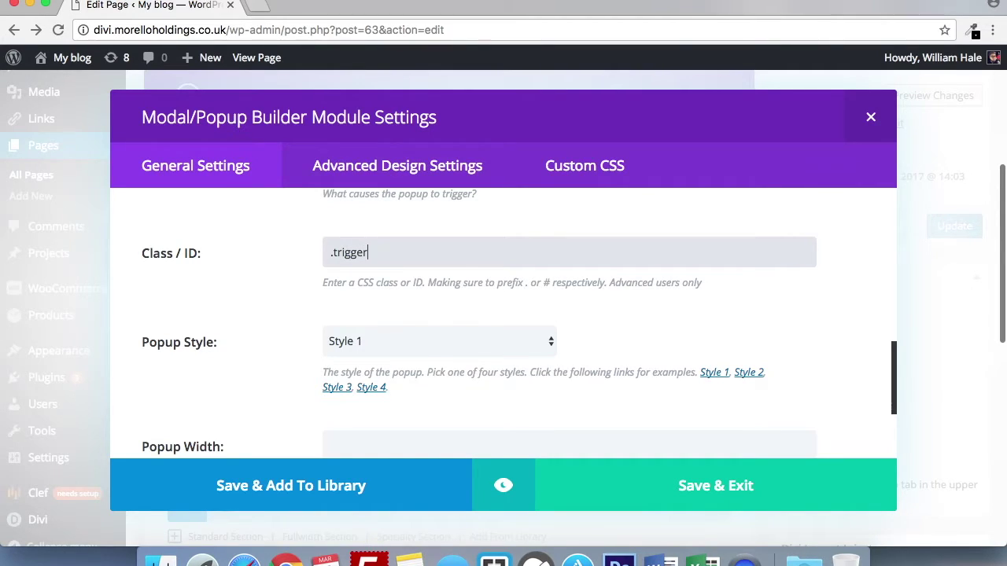
key(BackSpace)
key(BackSpace)
key(BackSpace)
key(BackSpace)
key(BackSpace)
key(BackSpace)
key(BackSpace)
key(BackSpace)
text(#trigge)
key(BackSpace)
key(BackSpace)
key(BackSpace)
key(BackSpace)
key(BackSpace)
key(BackSpace)
key(BackSpace)
text(.trigger)
scroll(434, 260, down, 2)
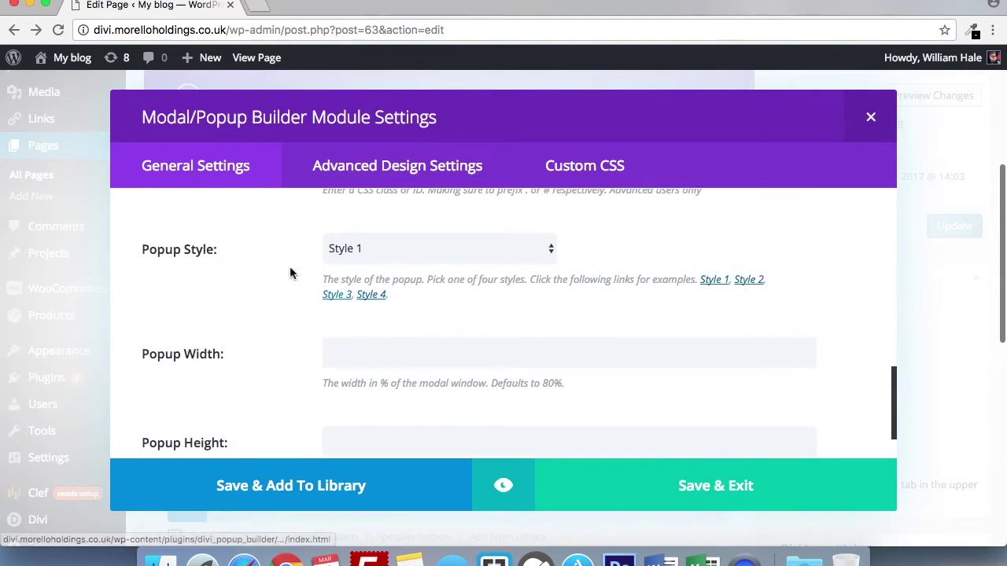
click(355, 247)
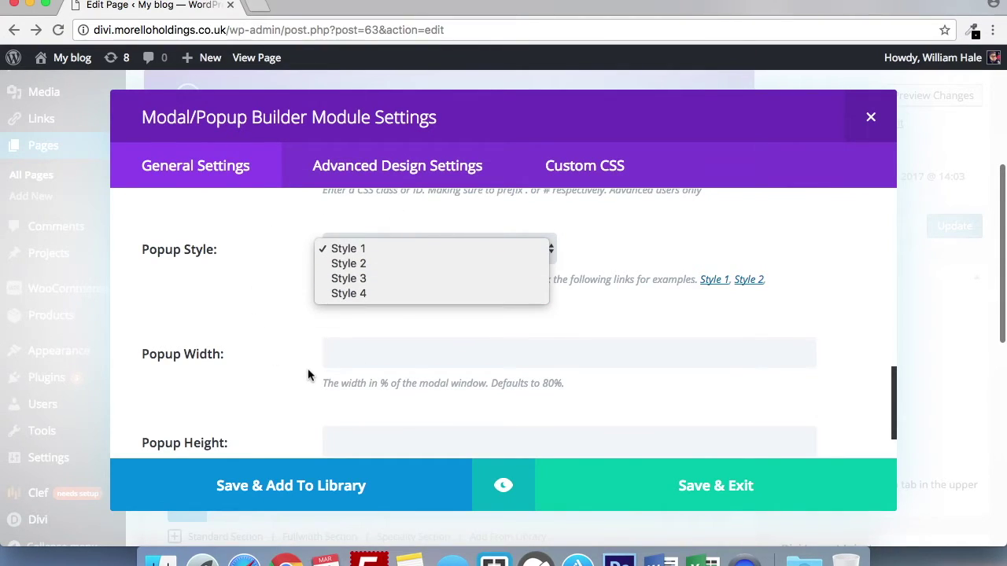
click(626, 306)
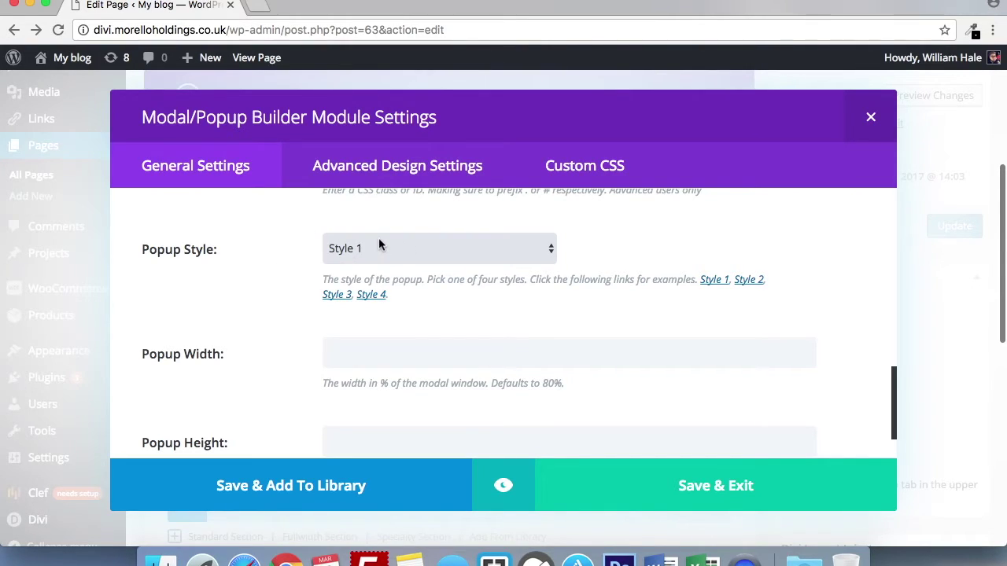
scroll(378, 242, down, 2)
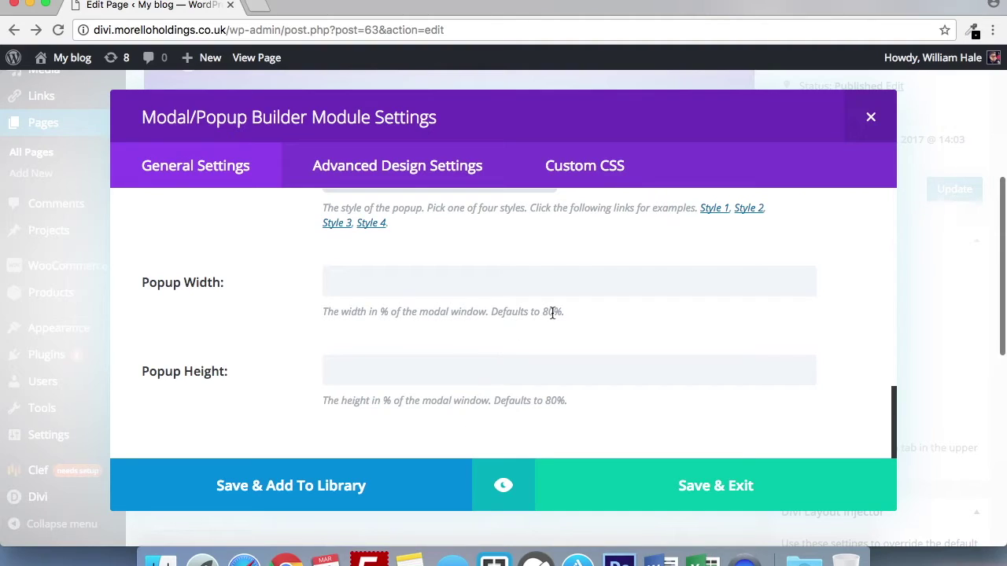
click(393, 175)
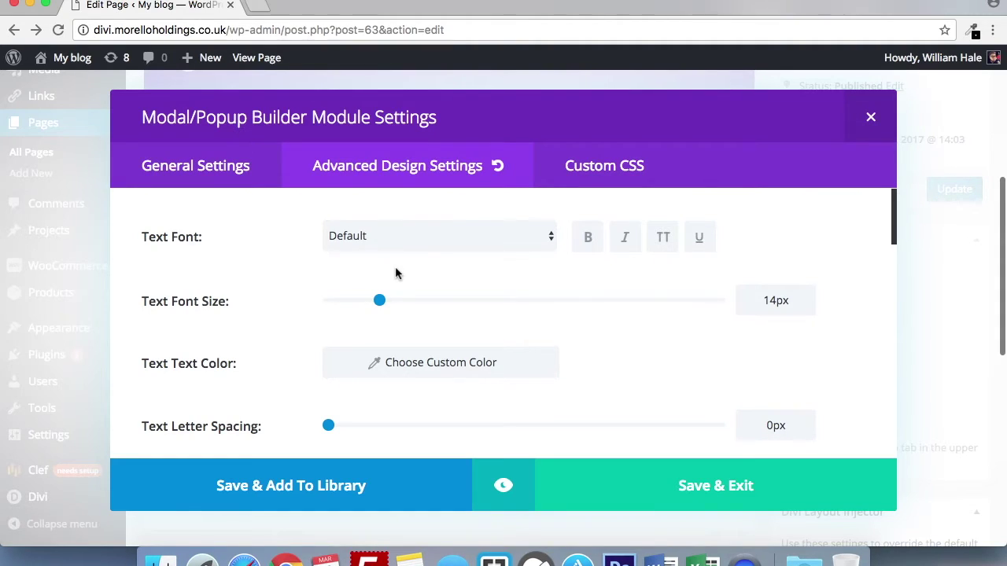
- Review the popup module's Custom CSS tab, then save and close its settings
click(645, 161)
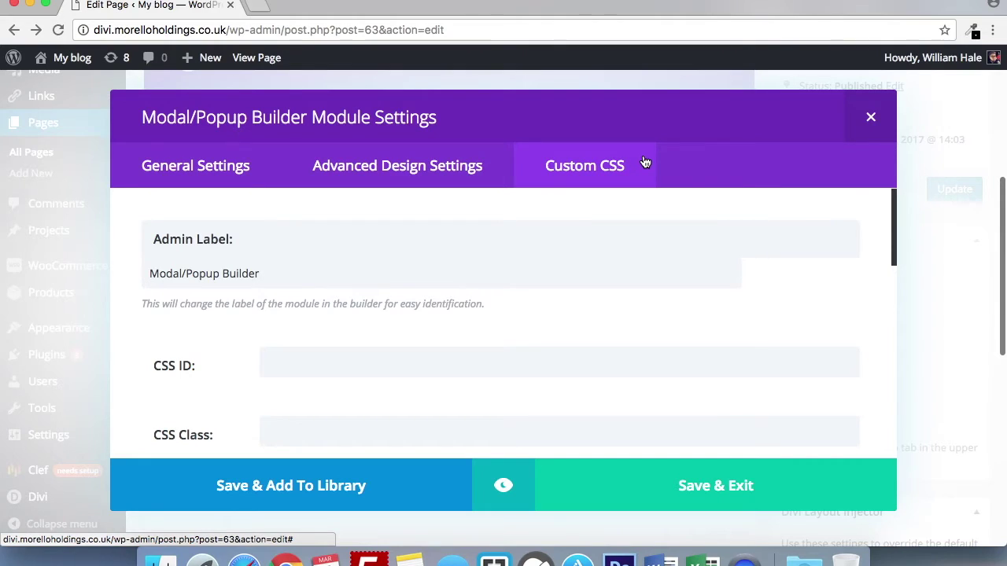
click(667, 500)
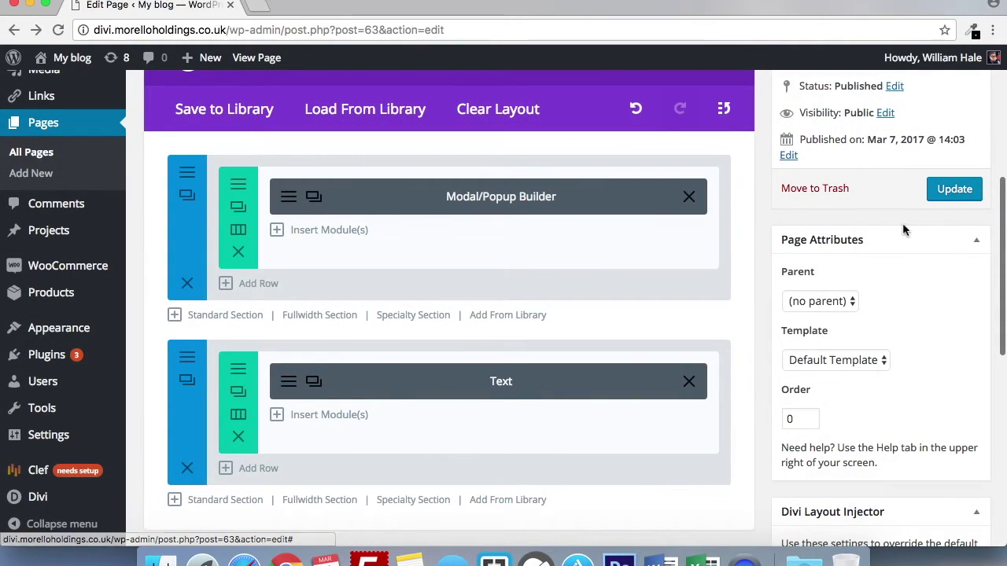
- Update the page to save the Divi layout changes
click(955, 190)
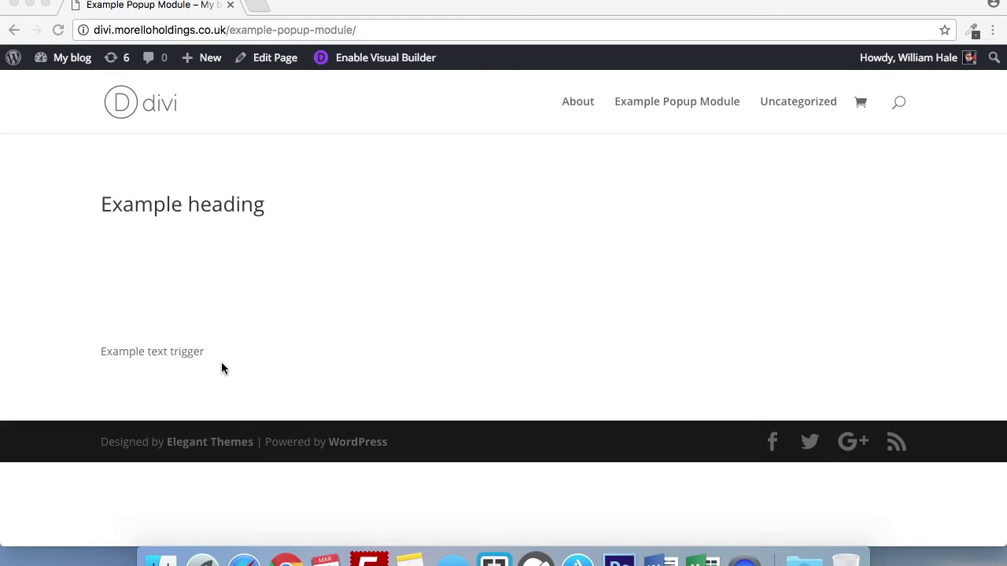
click(174, 354)
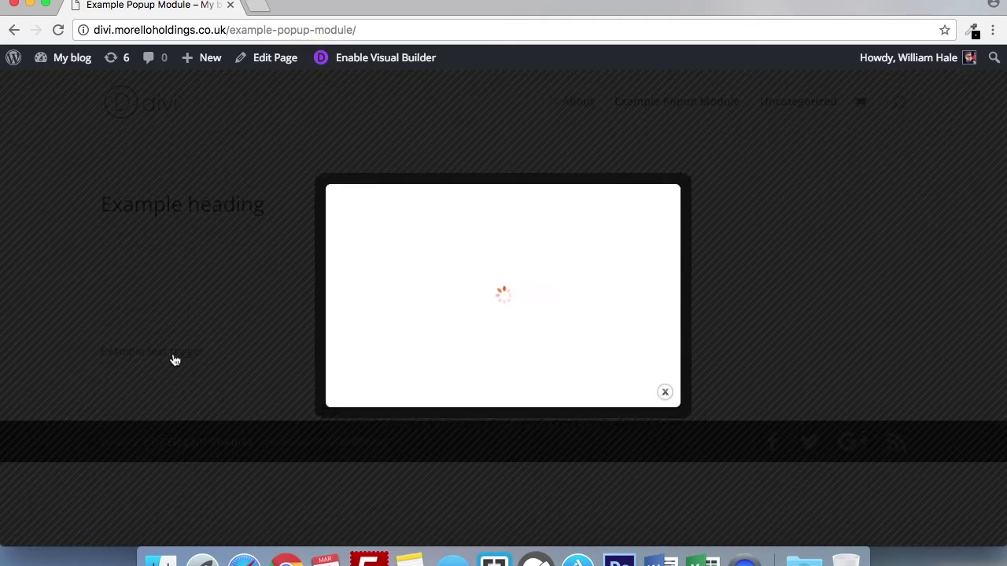